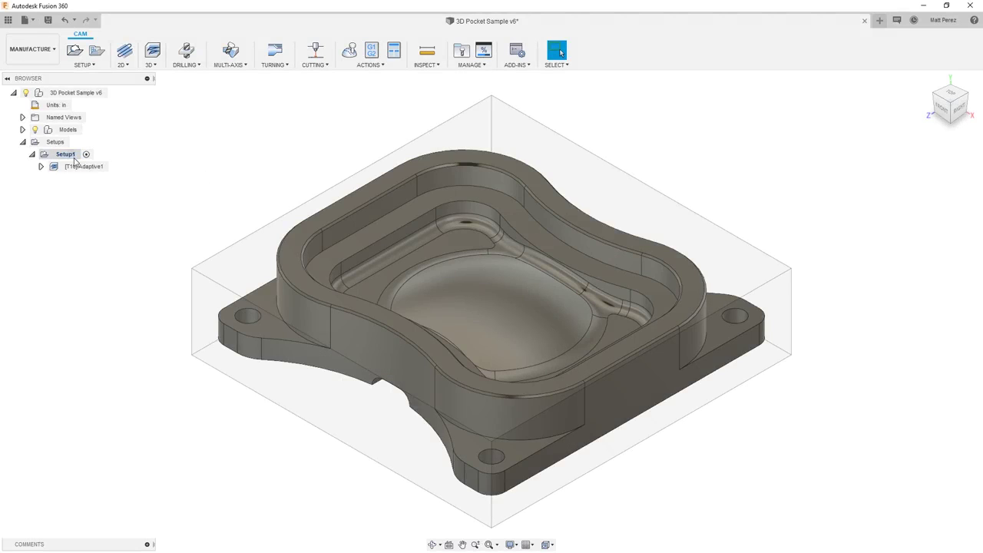
Hide the Stock body under Models > 3D Pocket Sample v6:1 > Bodies, then collapse the tree
{"action": "left_click", "coordinate": [22, 130]}
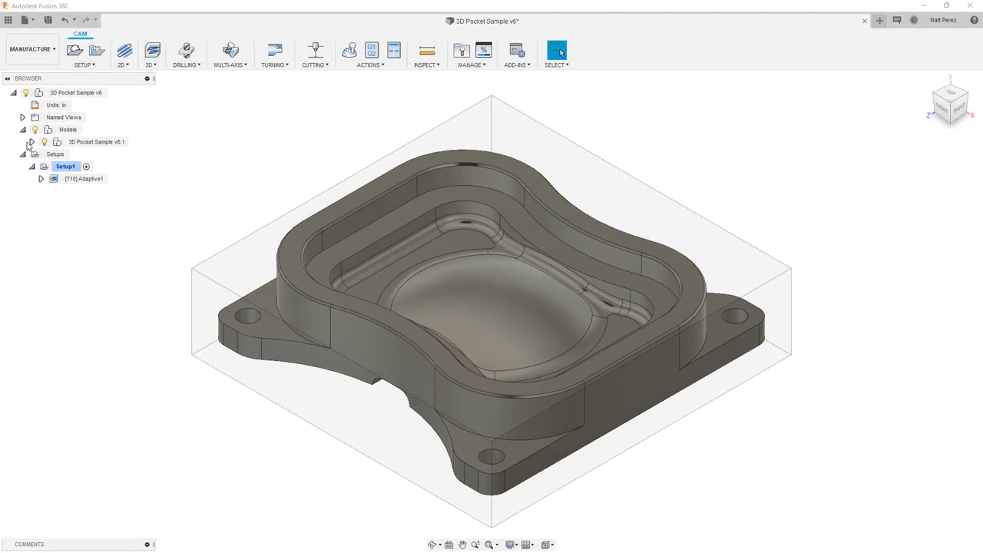
{"action": "left_click", "coordinate": [32, 142]}
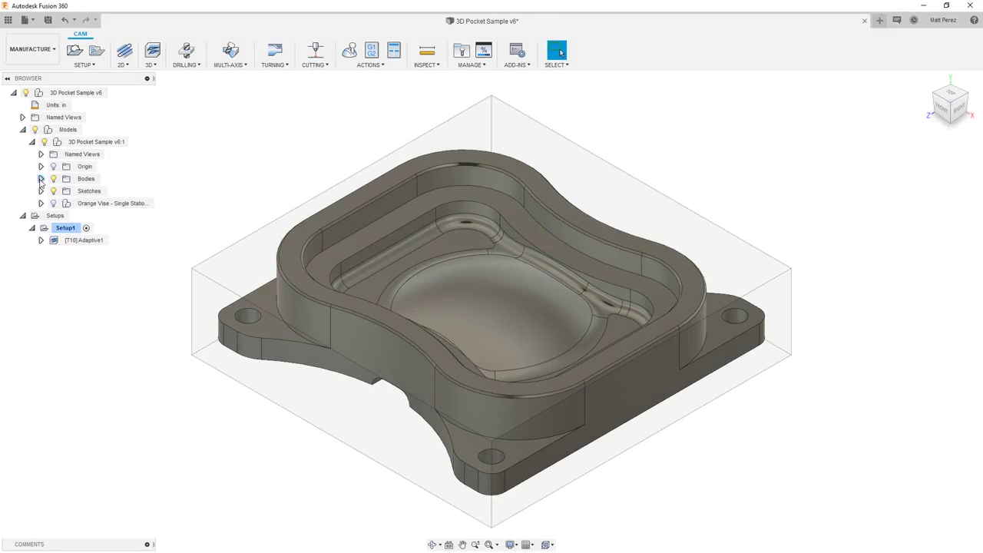
{"action": "left_click", "coordinate": [41, 178]}
{"action": "left_click", "coordinate": [66, 205]}
{"action": "left_click", "coordinate": [63, 204]}
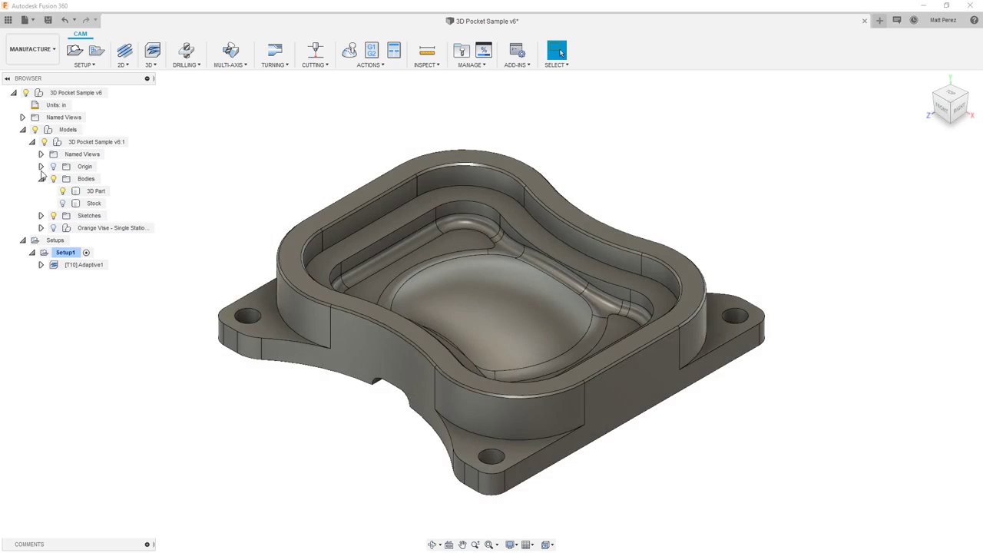
{"action": "left_click", "coordinate": [31, 142]}
{"action": "left_click", "coordinate": [23, 130]}
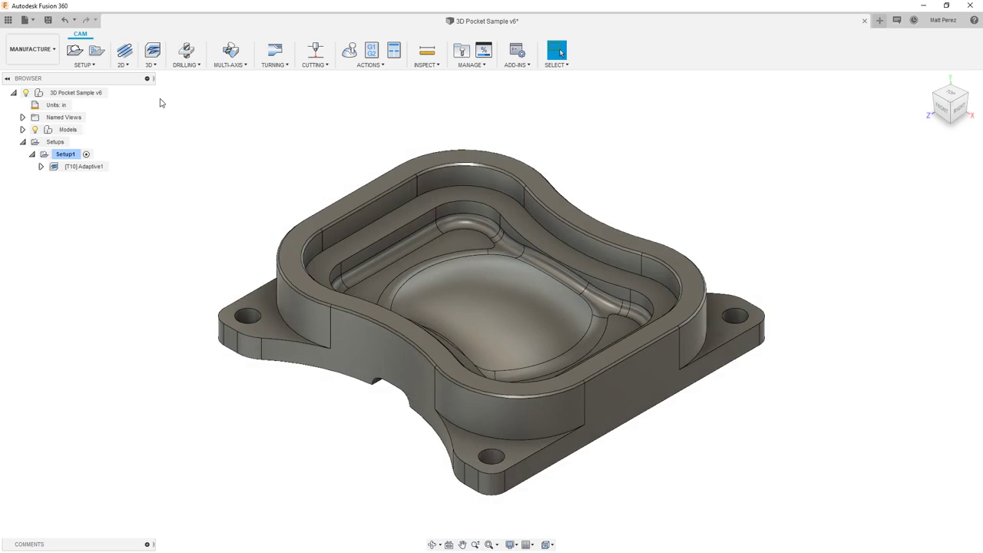
Create a 3D Pocket Clearing operation, Pocket1, and show its Geometry settings
{"action": "left_click", "coordinate": [154, 65]}
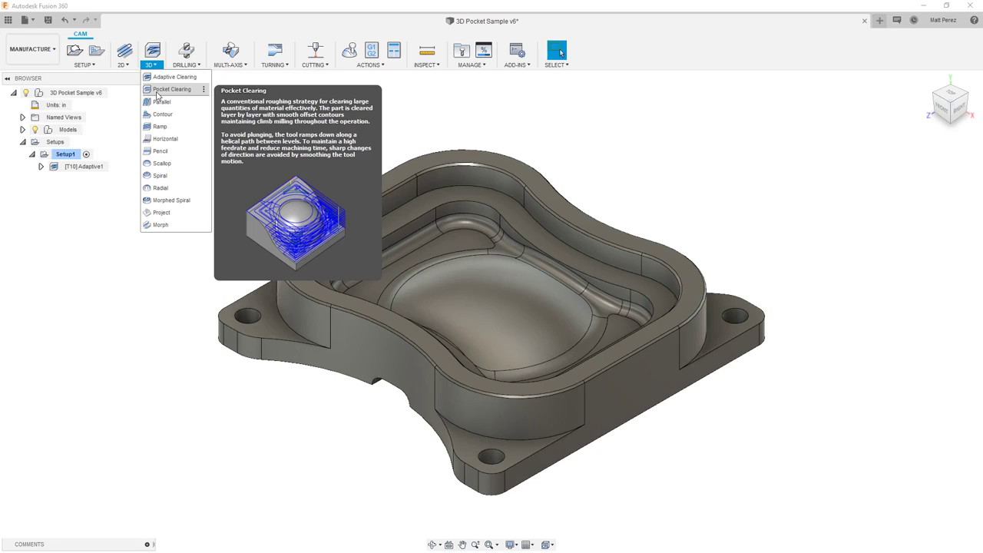
{"action": "left_click", "coordinate": [171, 89]}
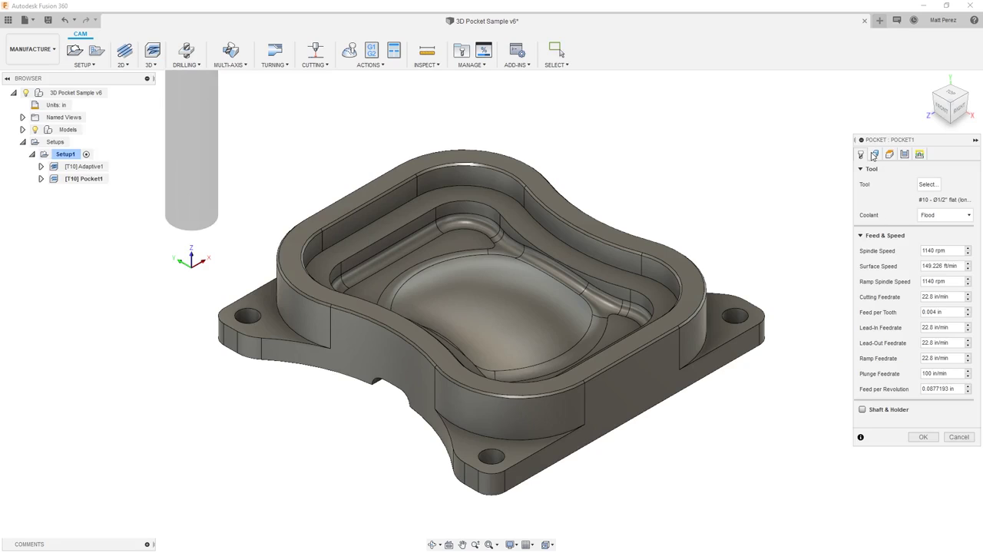
{"action": "left_click", "coordinate": [874, 154]}
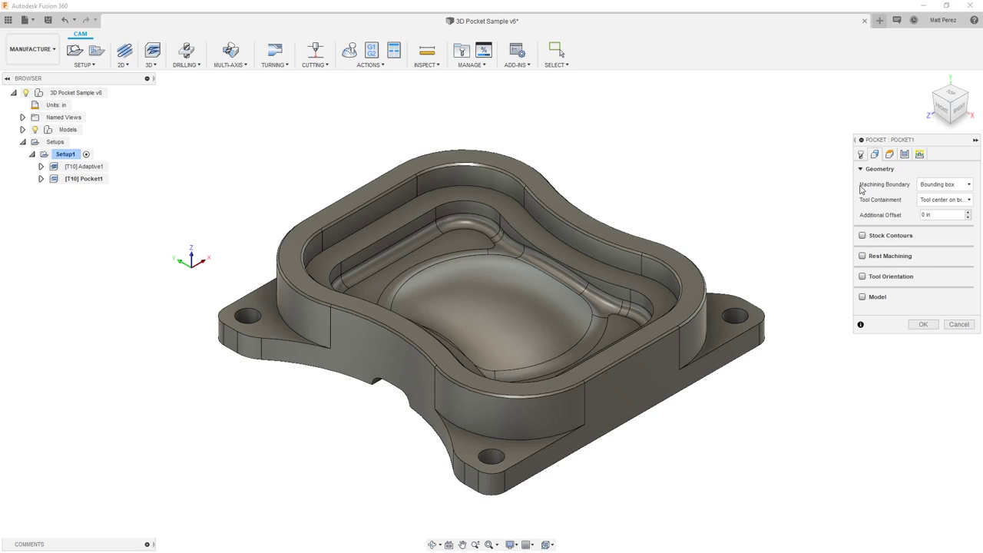
Change Pocket1's Tool Containment from the default to Tool outside boundary
{"action": "left_click", "coordinate": [957, 201]}
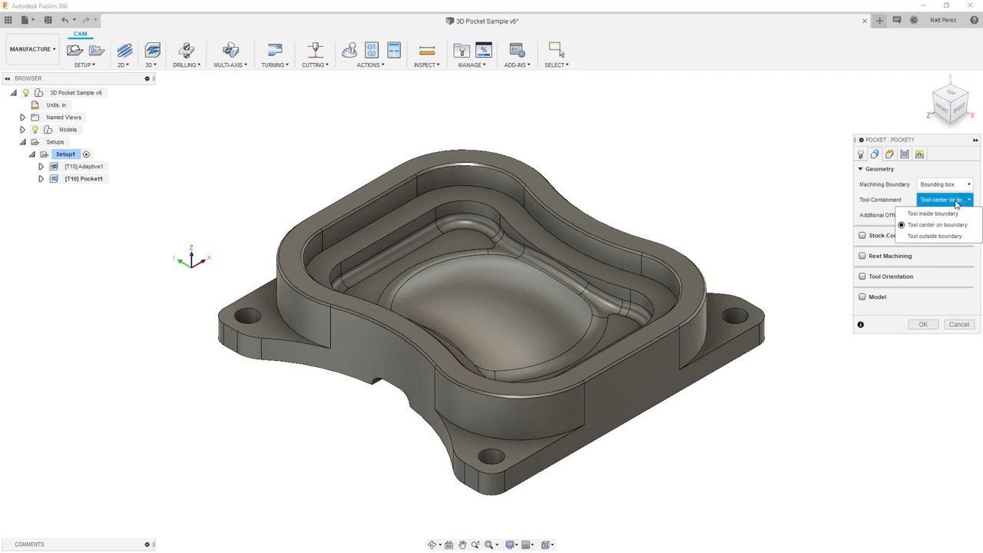
{"action": "mouse_move", "coordinate": [957, 225]}
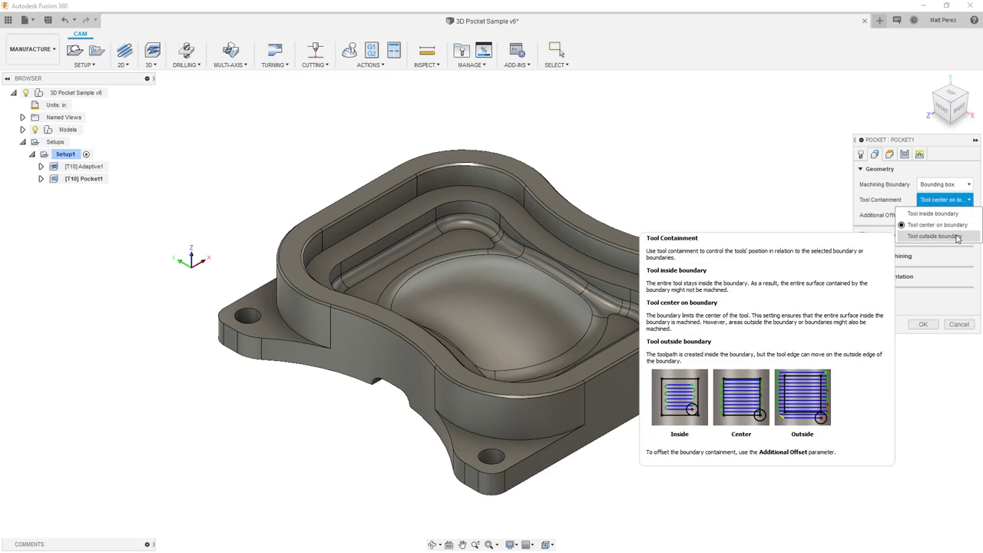
{"action": "left_click", "coordinate": [957, 237]}
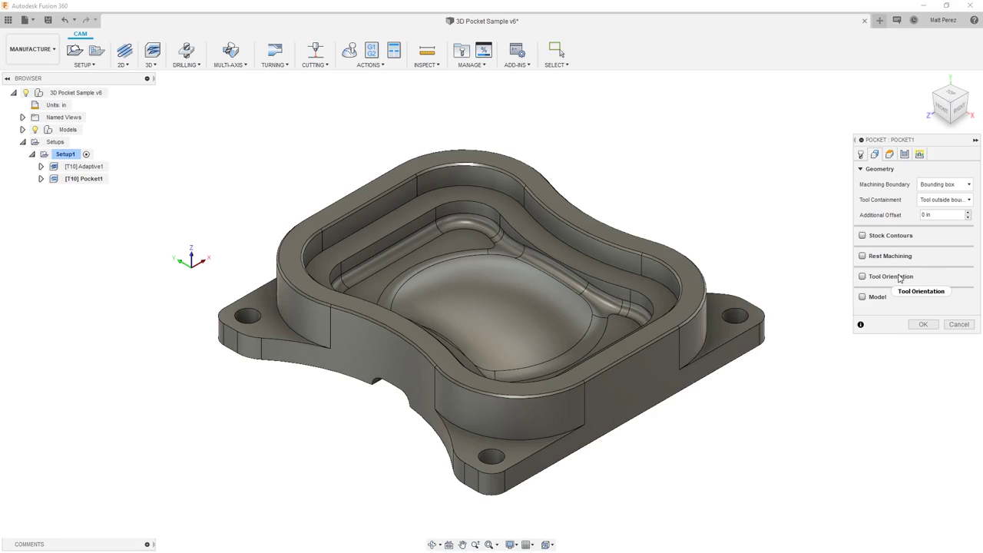
{"action": "left_click", "coordinate": [889, 154]}
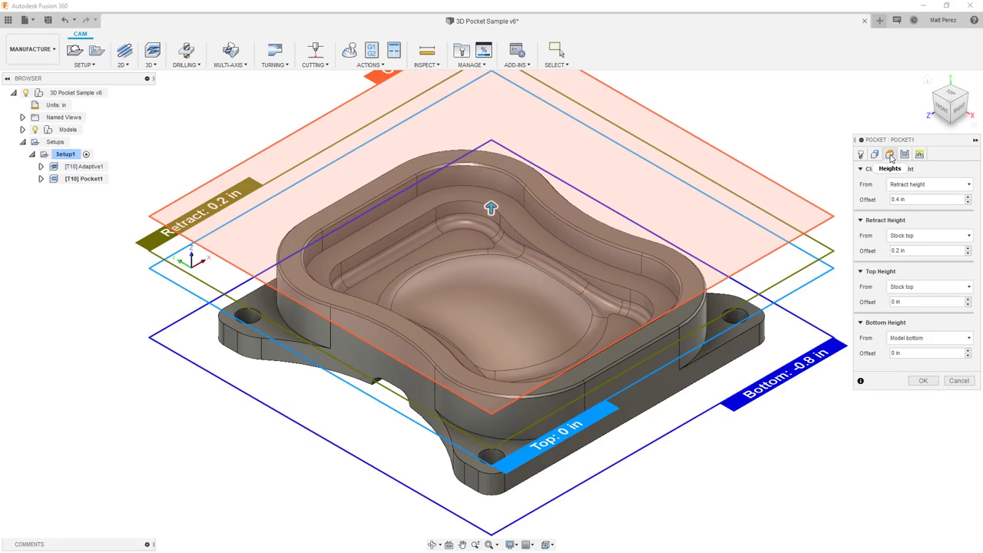
Base Pocket1's bottom height on the flange face near the corner hole, at -0.55 in
{"action": "left_click", "coordinate": [930, 338]}
{"action": "left_click", "coordinate": [905, 425]}
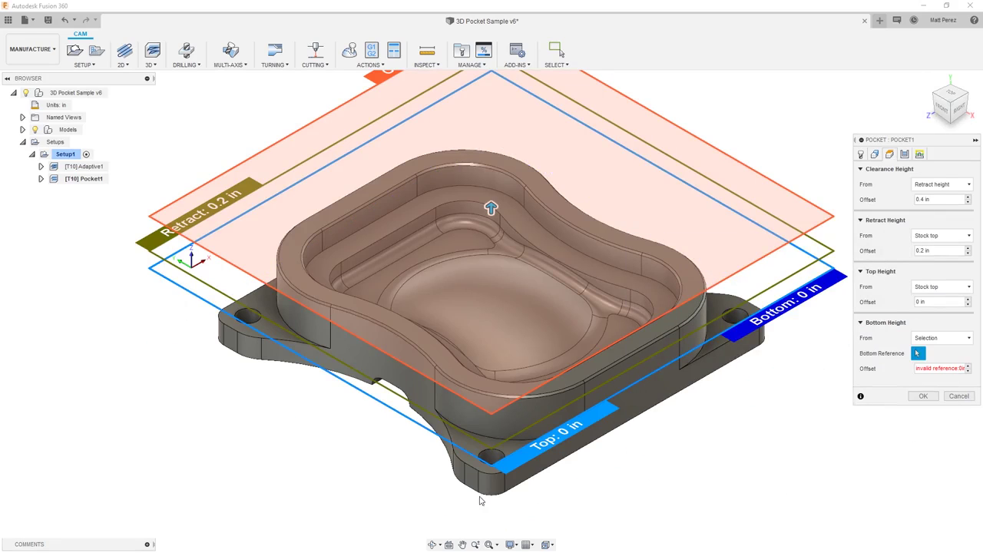
{"action": "left_click", "coordinate": [474, 458]}
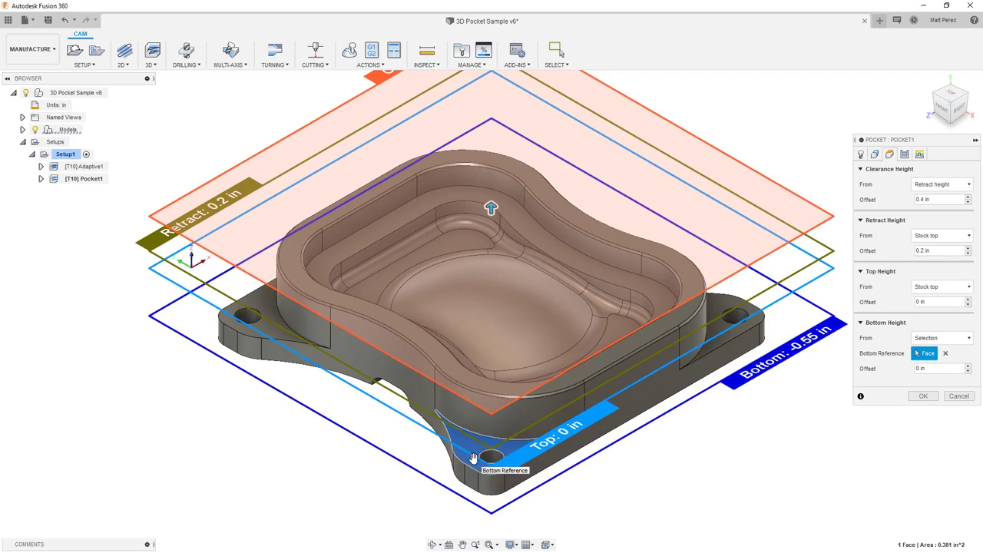
Enable Machine Shallow Areas in Pocket1's passes settings
{"action": "left_click", "coordinate": [905, 155]}
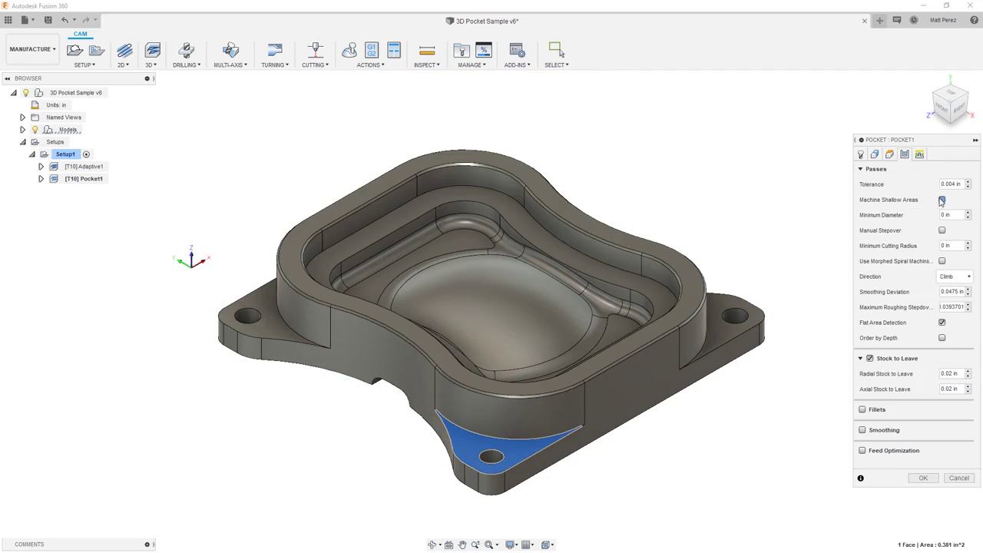
{"action": "left_click", "coordinate": [941, 200]}
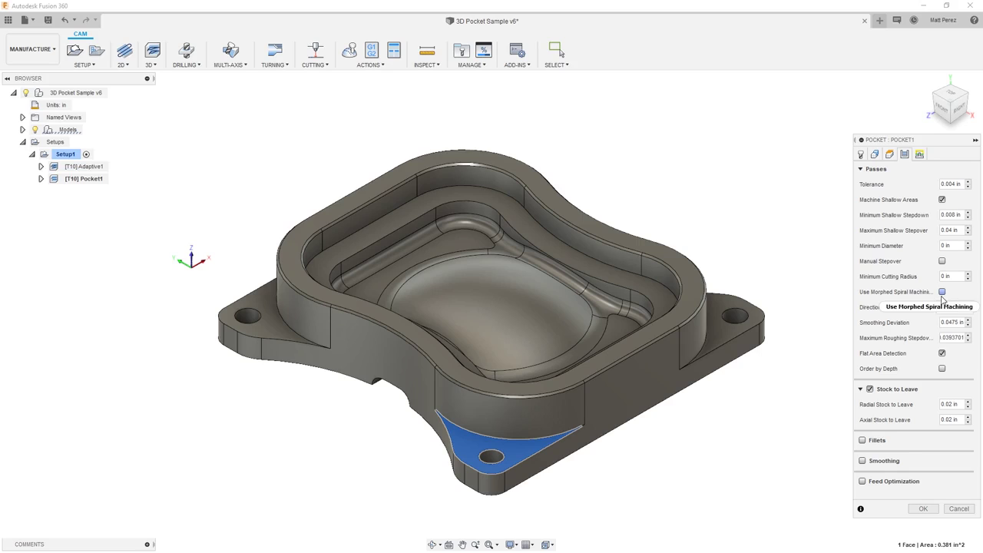
{"action": "mouse_move", "coordinate": [944, 299]}
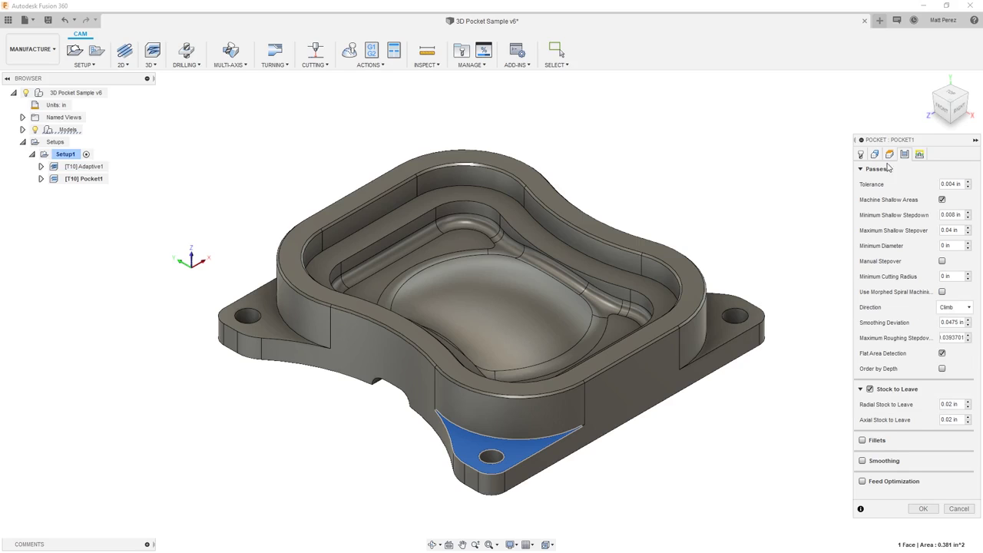
Review Pocket1's linking settings and generate the pocket toolpath
{"action": "left_click", "coordinate": [919, 154]}
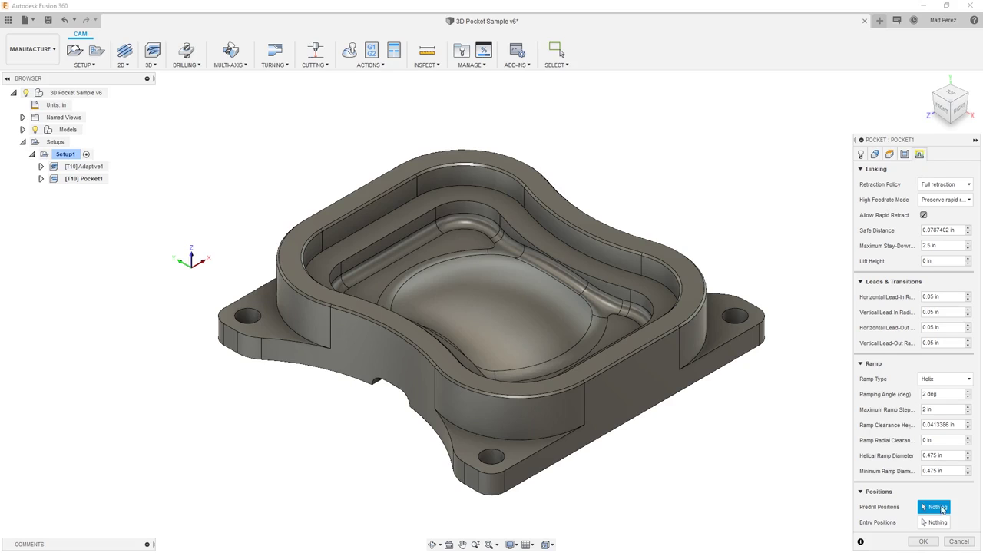
{"action": "left_click", "coordinate": [921, 542]}
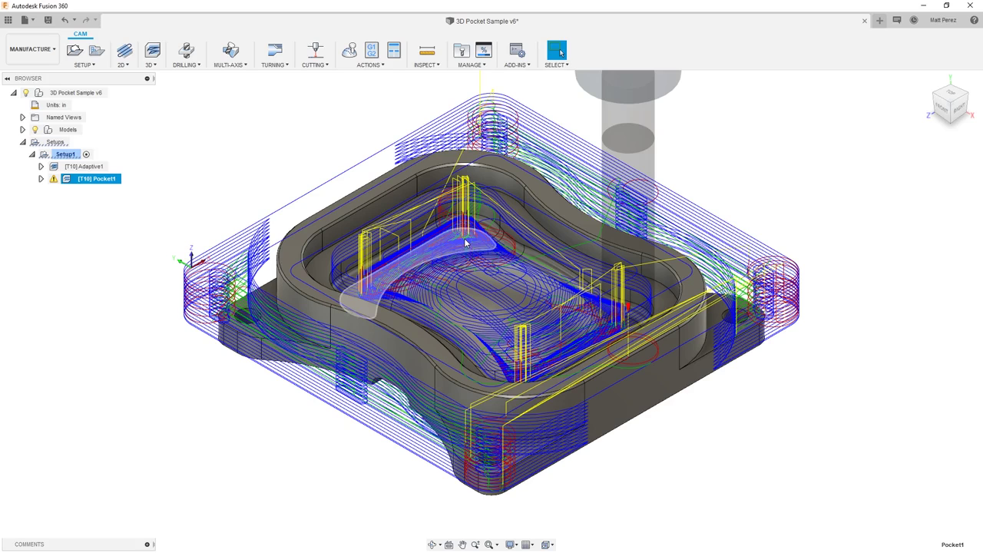
{"action": "left_click", "coordinate": [951, 99]}
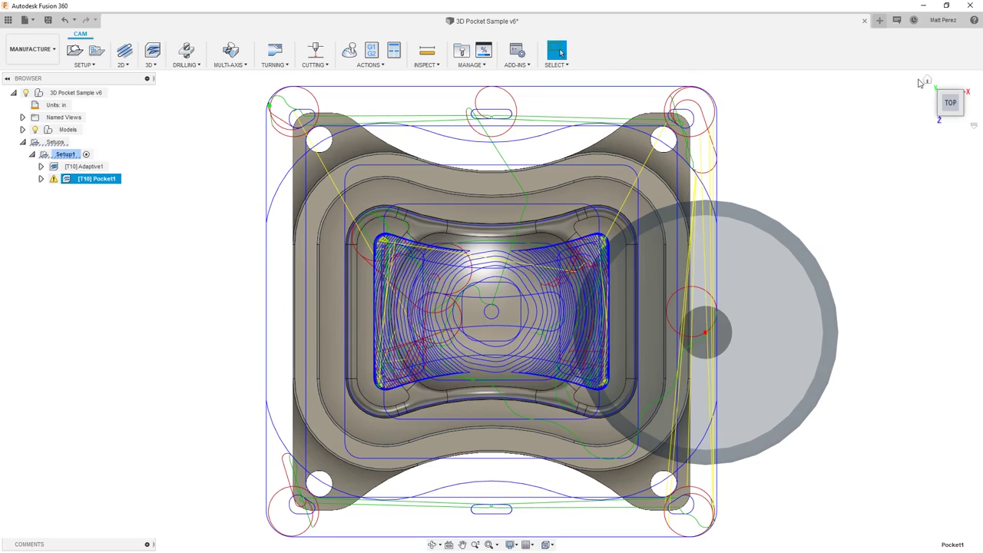
{"action": "left_click", "coordinate": [926, 80]}
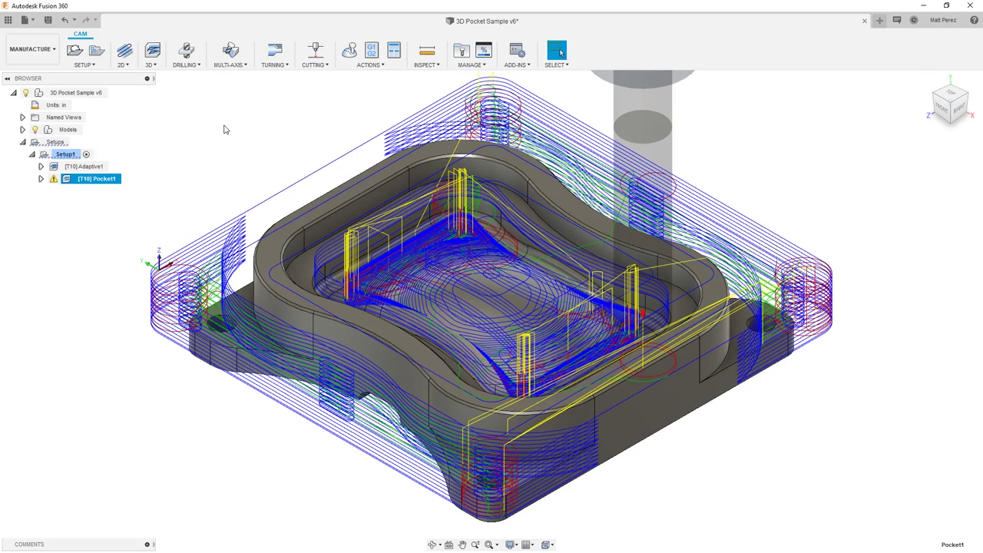
Review Pocket1's plunge warnings and 0:46:04 machining time, then reopen Pocket1 for editing
{"action": "left_click", "coordinate": [53, 179]}
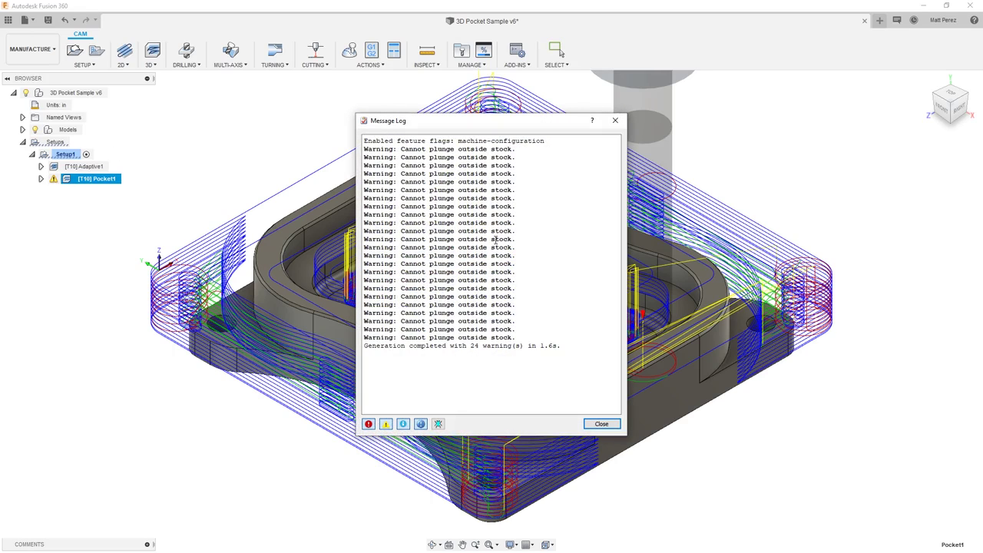
{"action": "left_click", "coordinate": [601, 424]}
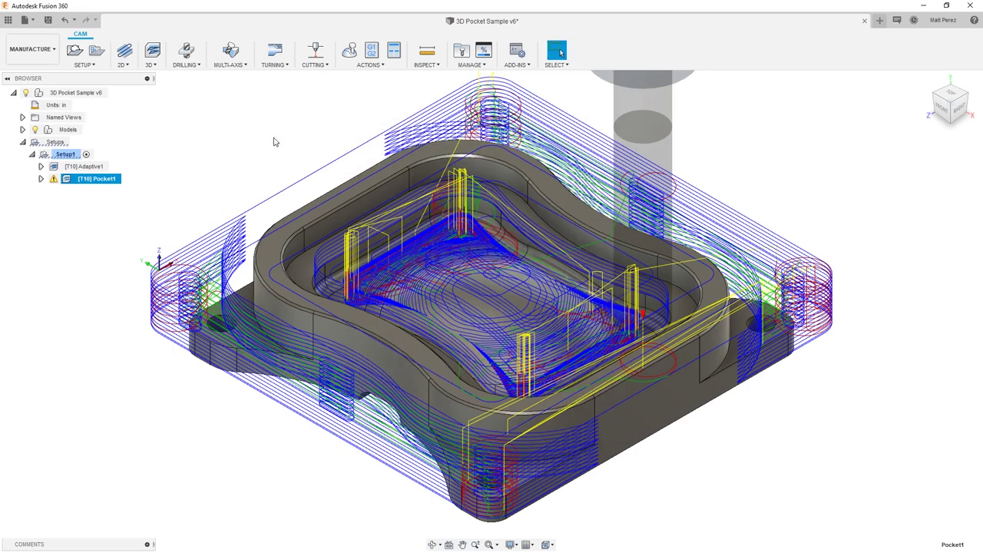
{"action": "right_click", "coordinate": [87, 182]}
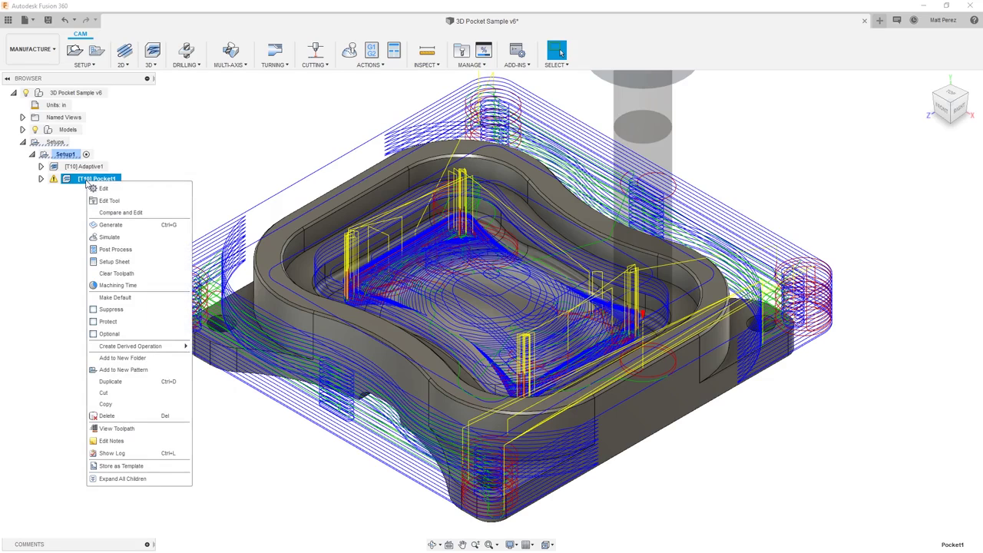
{"action": "left_click", "coordinate": [139, 285]}
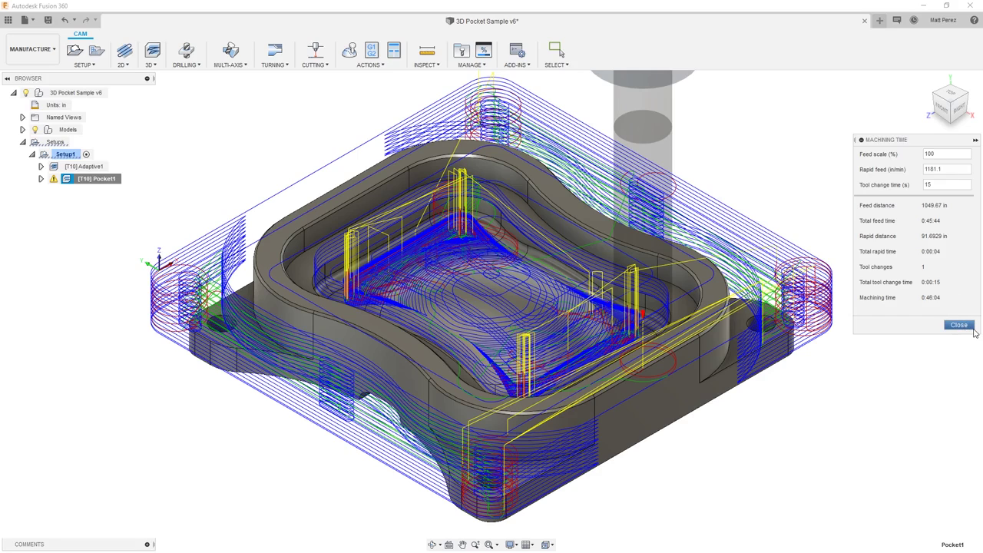
{"action": "left_click", "coordinate": [966, 326]}
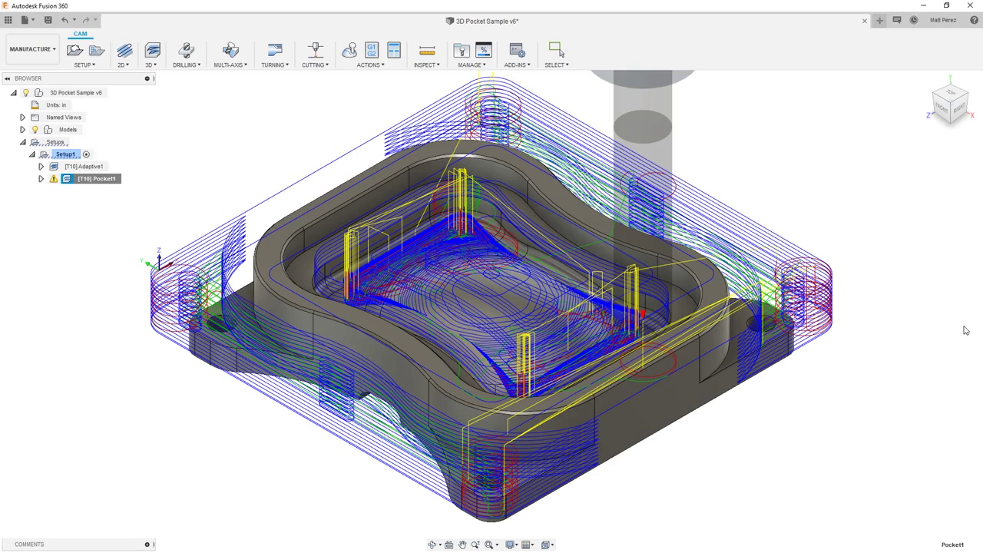
{"action": "right_click", "coordinate": [96, 181]}
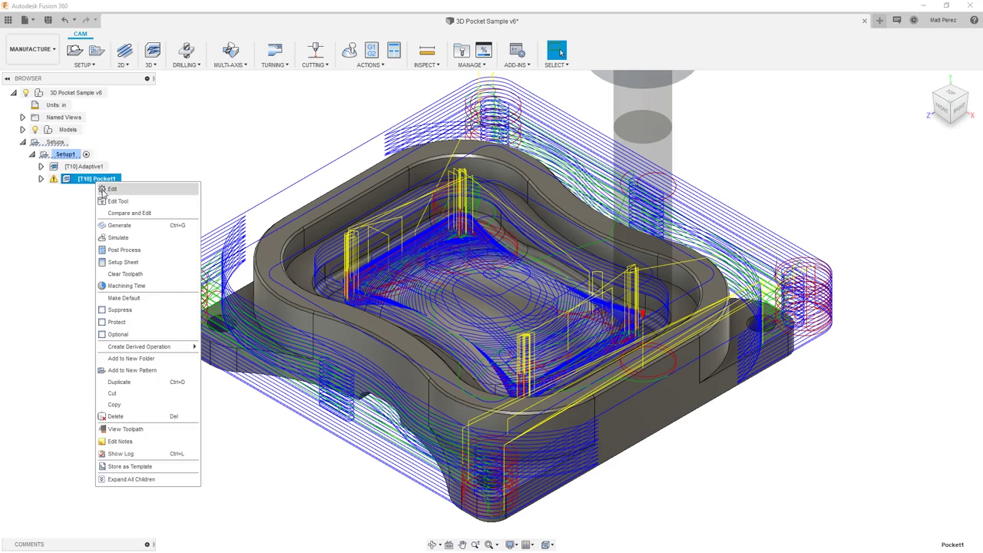
{"action": "left_click", "coordinate": [102, 190]}
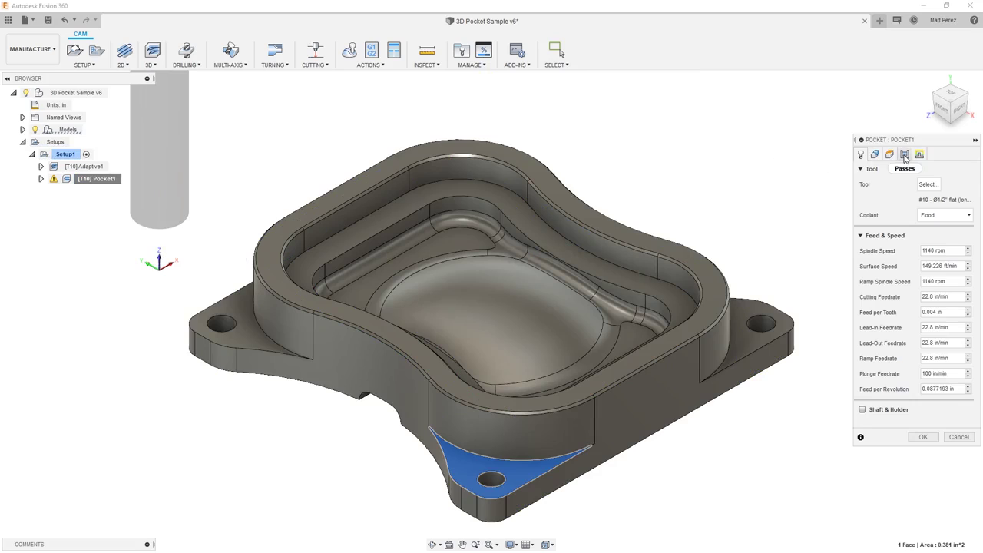
Set Pocket1's maximum roughing stepdown to 0.25 in and regenerate the toolpath
{"action": "left_click", "coordinate": [905, 155]}
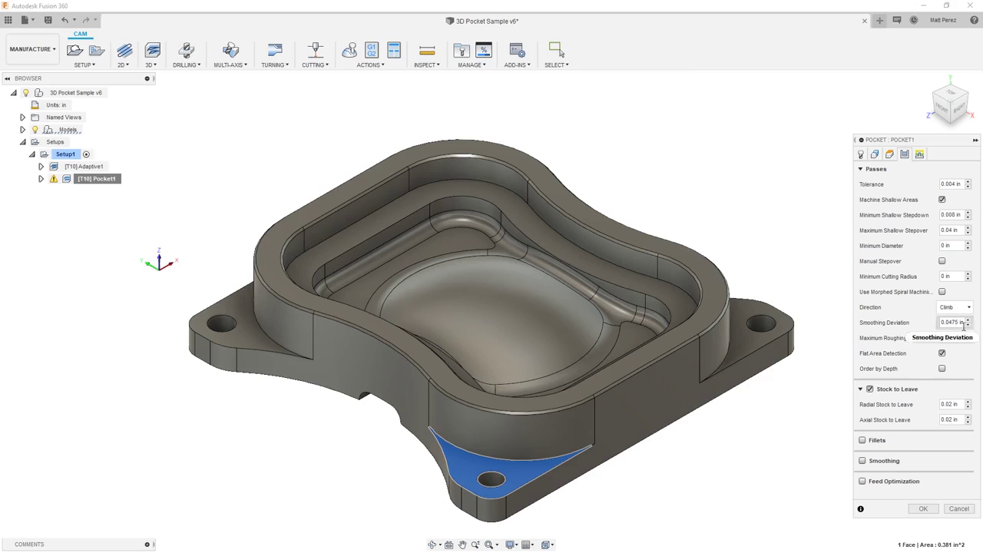
{"action": "mouse_move", "coordinate": [951, 338]}
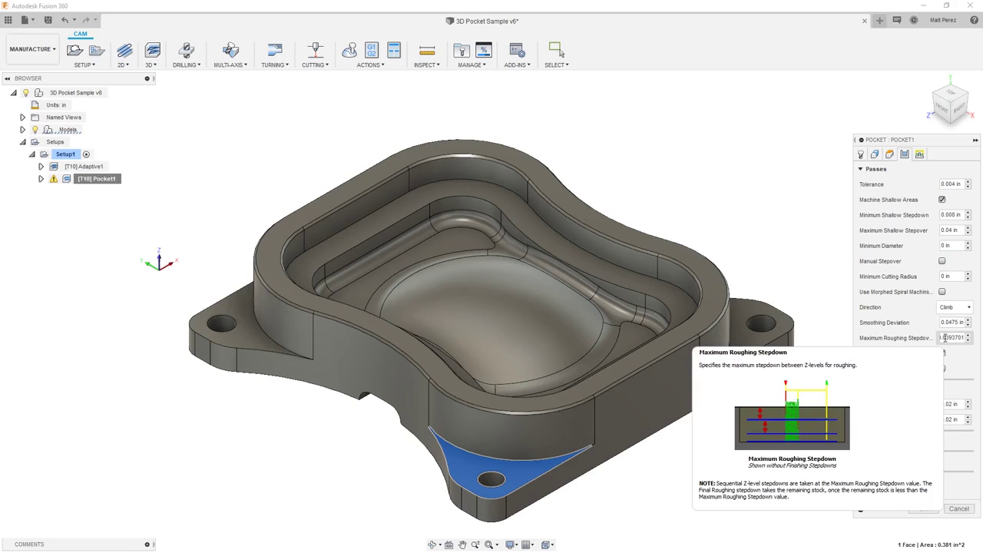
{"action": "left_click_drag", "start_coordinate": [944, 337], "coordinate": [982, 337]}
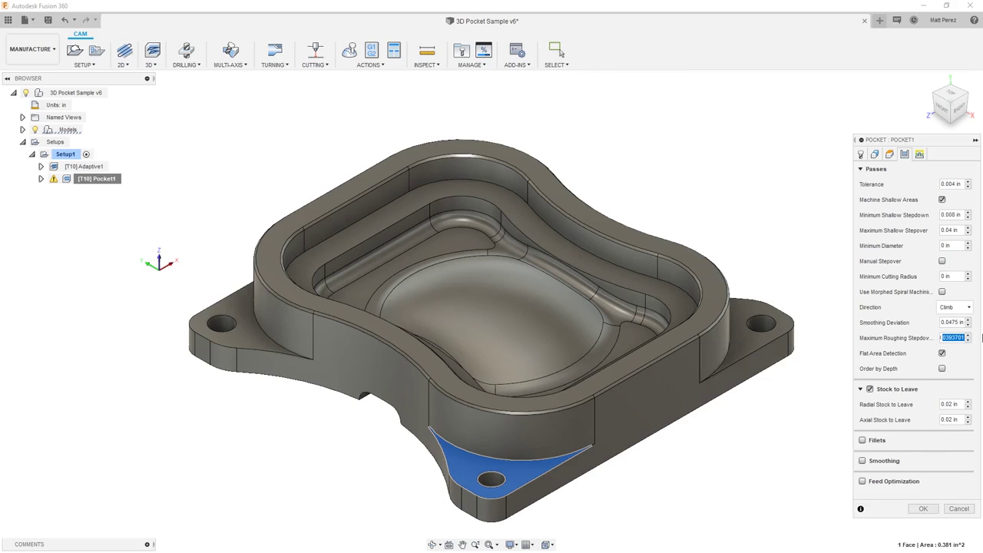
{"action": "type", "text": "0.25"}
{"action": "left_click", "coordinate": [923, 509]}
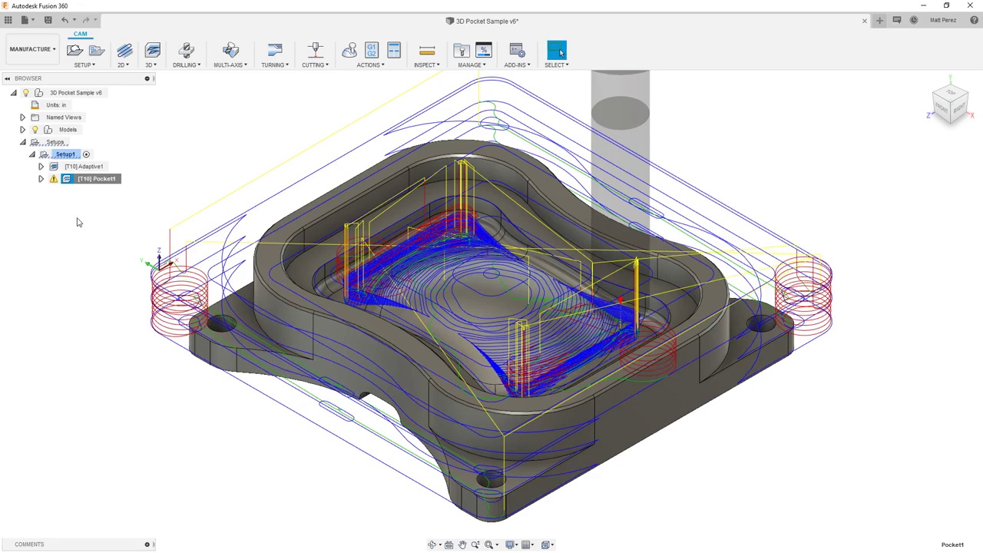
Check Pocket1's recalculated machining time, now down to 0:21:11
{"action": "right_click", "coordinate": [78, 180]}
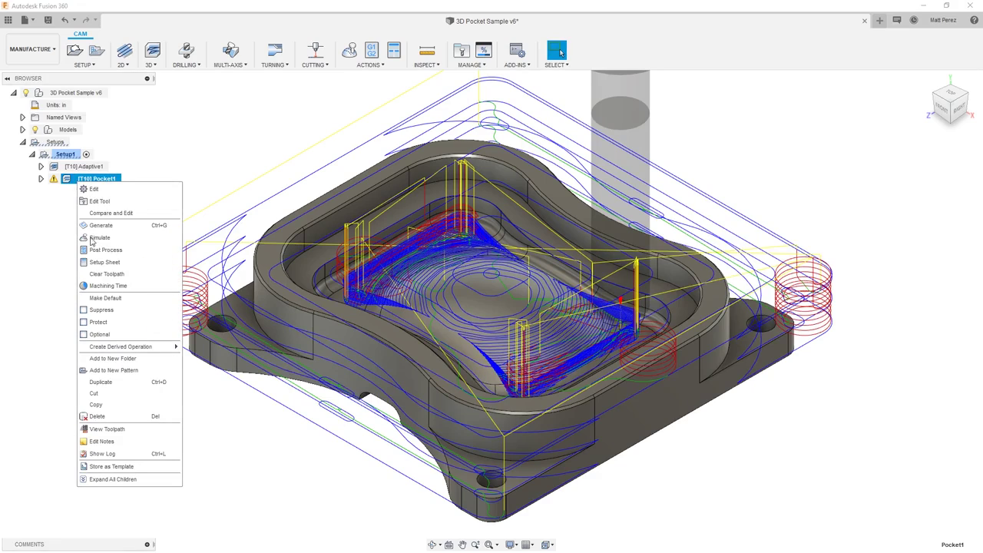
{"action": "left_click", "coordinate": [108, 286]}
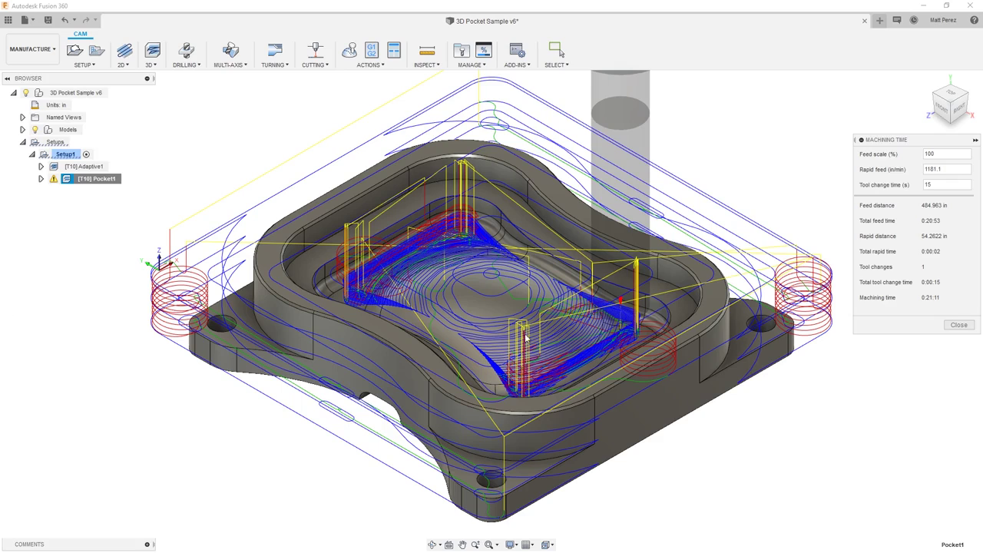
{"action": "left_click", "coordinate": [958, 325]}
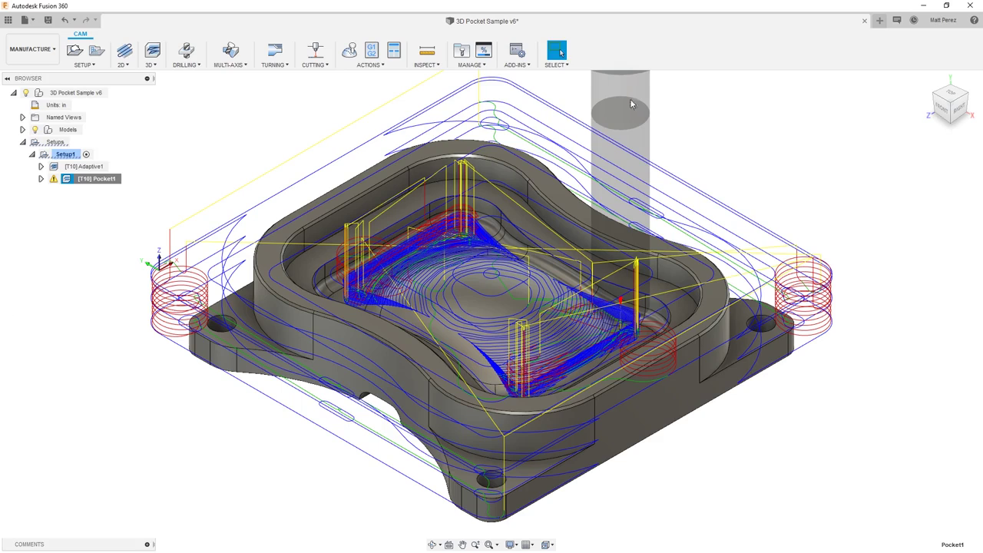
{"action": "left_click", "coordinate": [350, 51]}
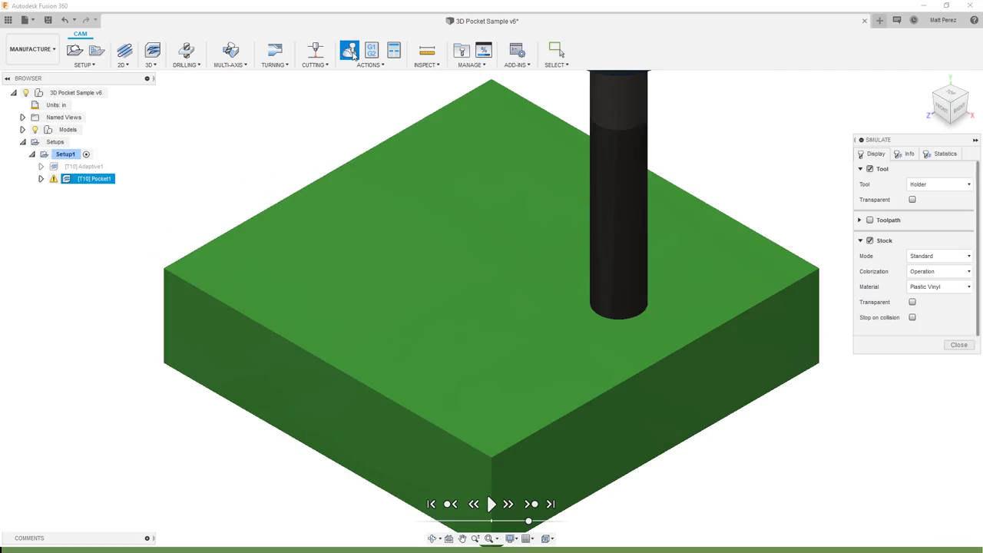
{"action": "left_click", "coordinate": [492, 504]}
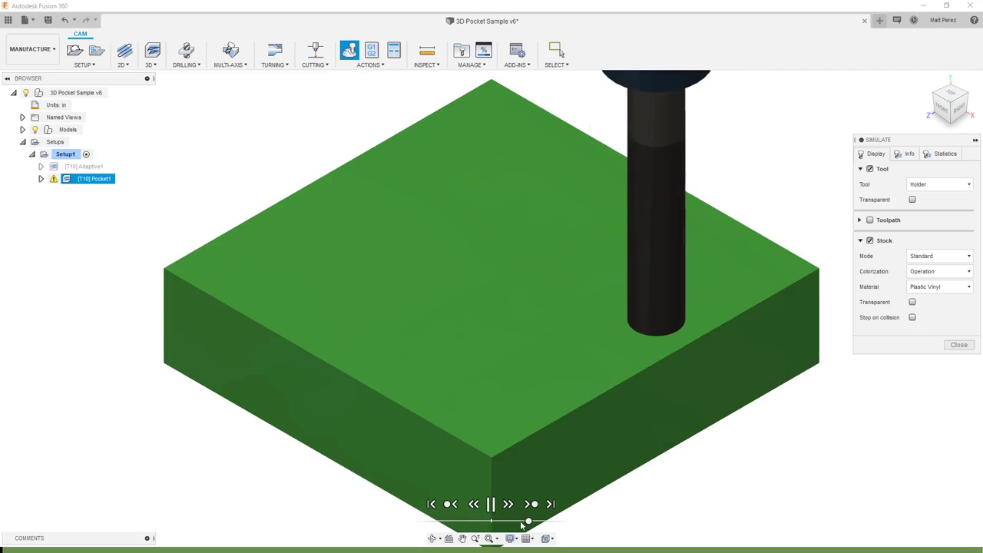
{"action": "left_click_drag", "start_coordinate": [529, 521], "coordinate": [547, 523]}
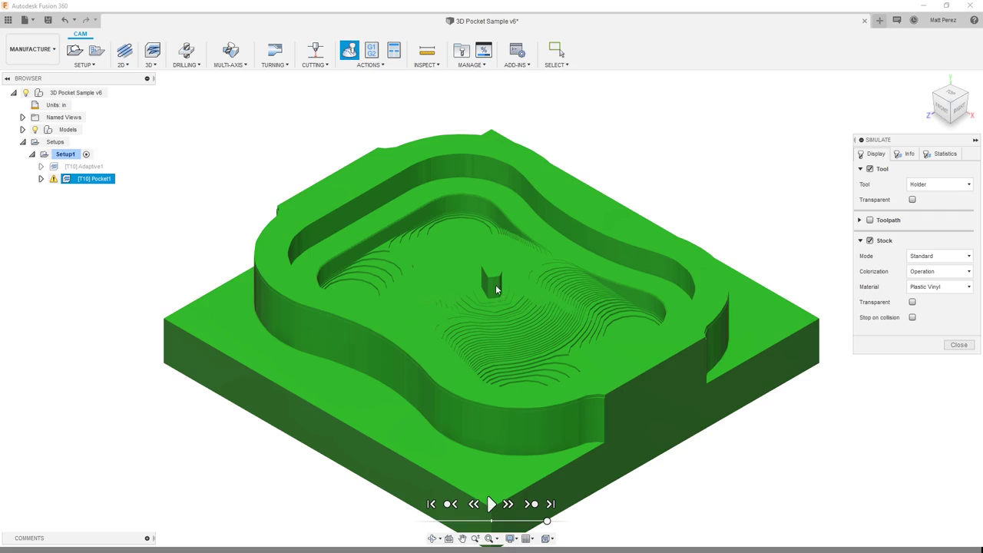
{"action": "mouse_move", "coordinate": [500, 297]}
{"action": "middle_mouse_down", "text": "shift"}
{"action": "mouse_move", "coordinate": [457, 310]}
{"action": "mouse_move", "coordinate": [492, 279]}
{"action": "mouse_move", "coordinate": [499, 307]}
{"action": "middle_mouse_up", "text": "shift"}
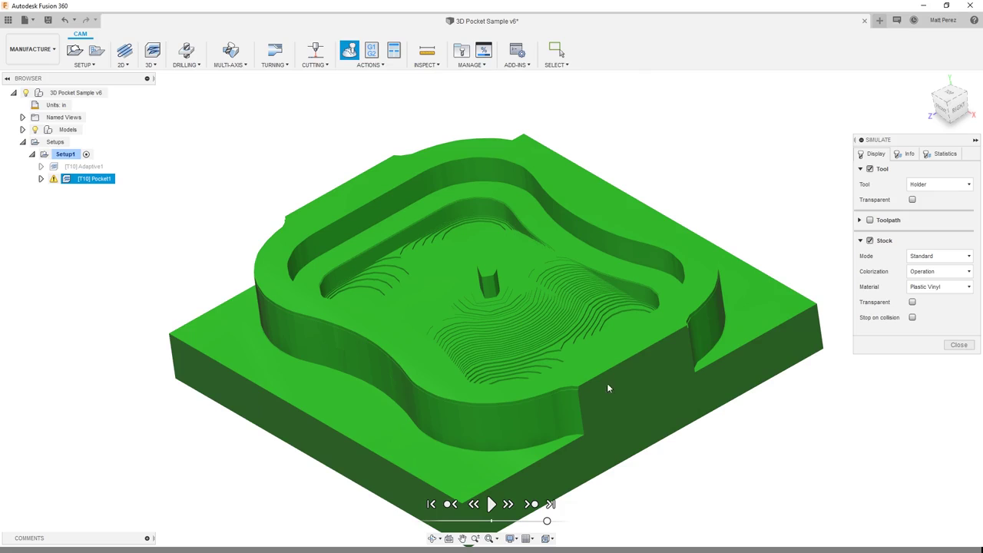
{"action": "left_click", "coordinate": [959, 345]}
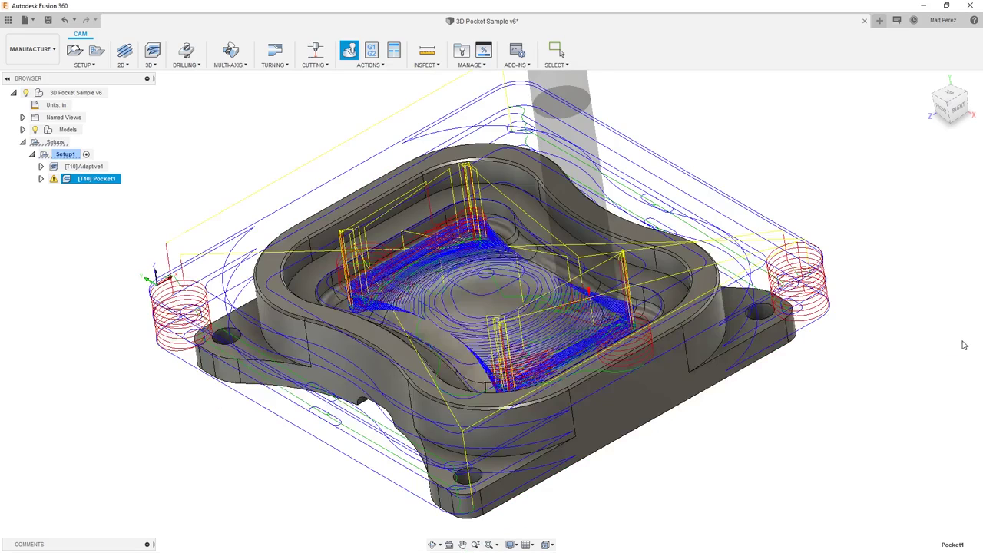
{"action": "left_click", "coordinate": [86, 166]}
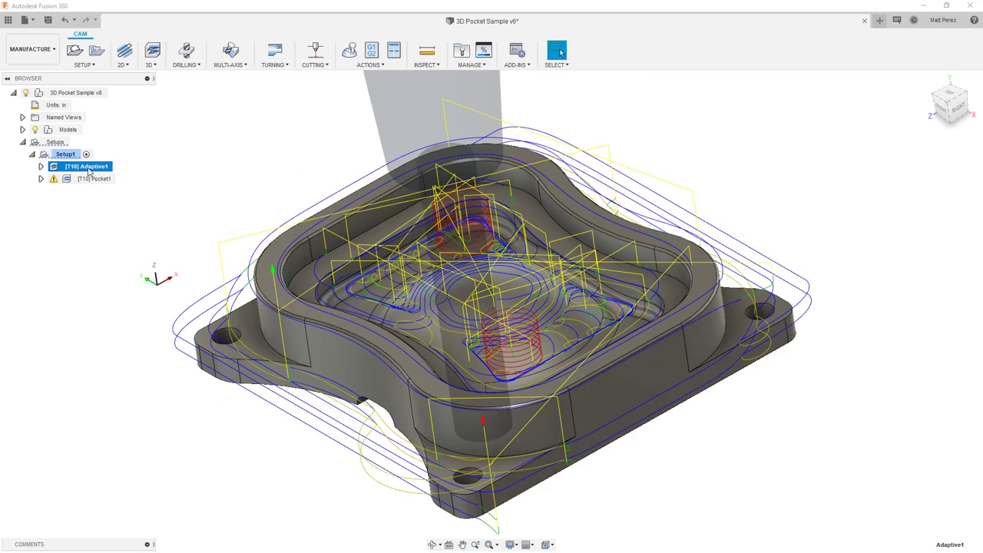
{"action": "left_click", "coordinate": [349, 50]}
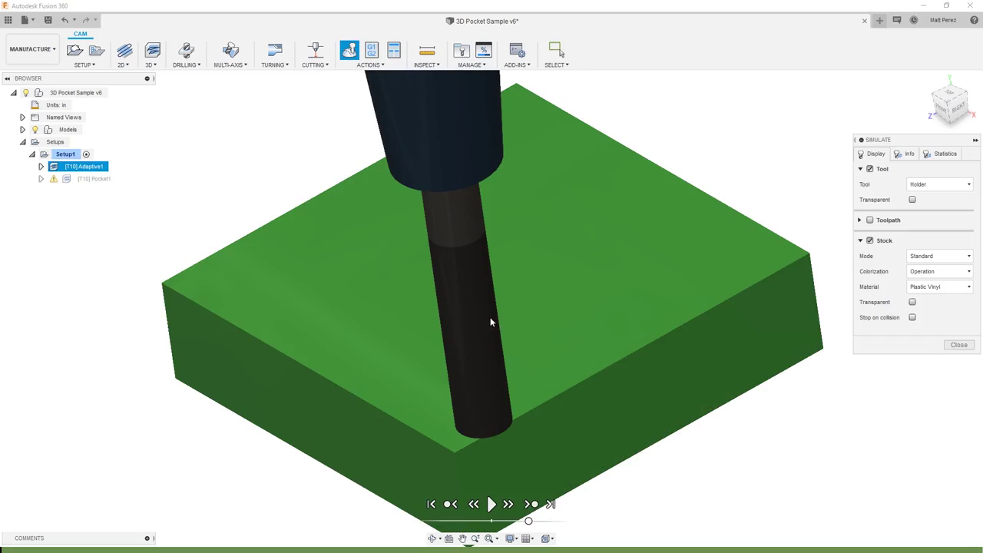
{"action": "left_click", "coordinate": [551, 504]}
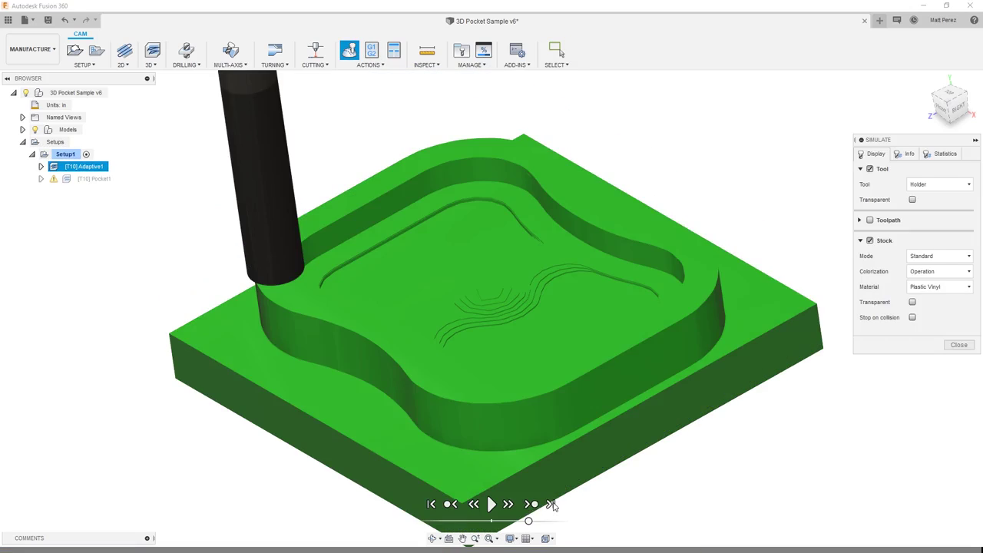
{"action": "middle_click_drag", "start_coordinate": [505, 368], "coordinate": [498, 298], "text": "shift"}
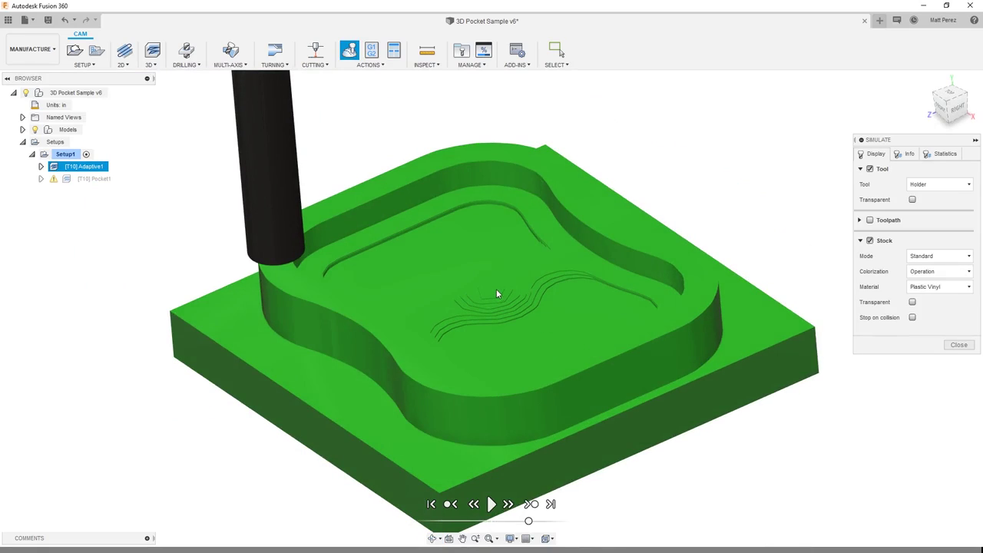
{"action": "left_click", "coordinate": [958, 344]}
{"action": "left_click", "coordinate": [815, 319]}
{"action": "middle_click_drag", "start_coordinate": [644, 317], "coordinate": [640, 298], "text": "shift"}
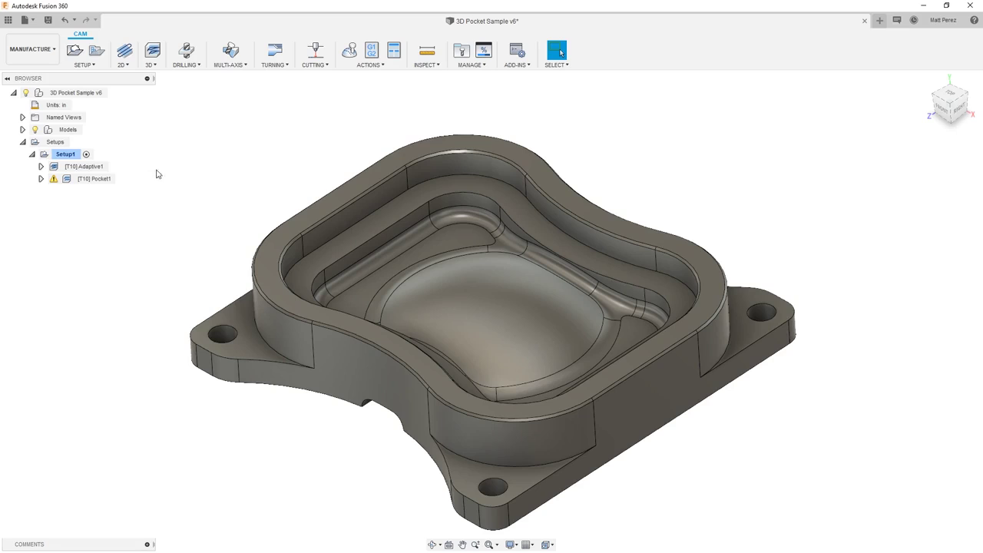
{"action": "left_click", "coordinate": [47, 20]}
Confirm the pending save and delete the Pocket1 operation with its toolpath
{"action": "key", "text": "Return"}
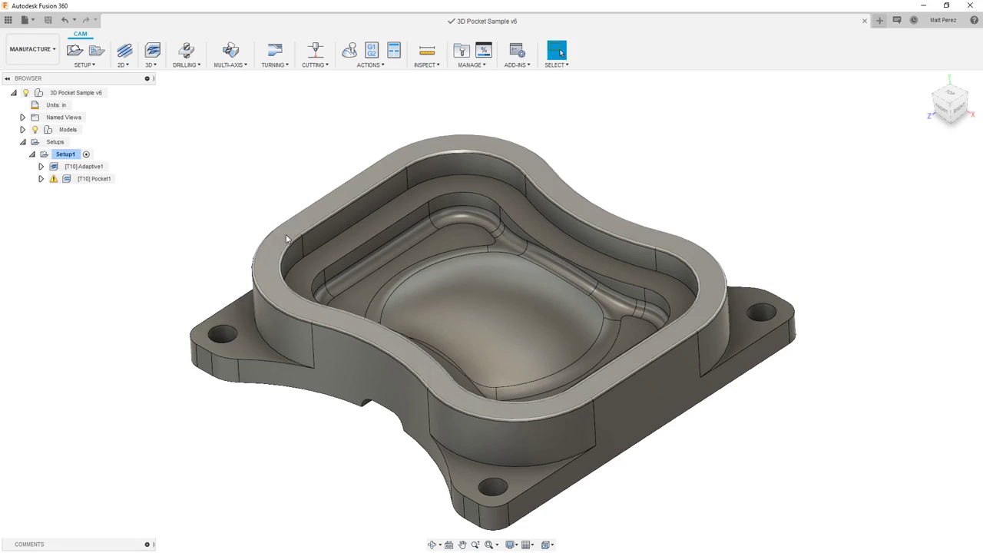
{"action": "right_click", "coordinate": [80, 179]}
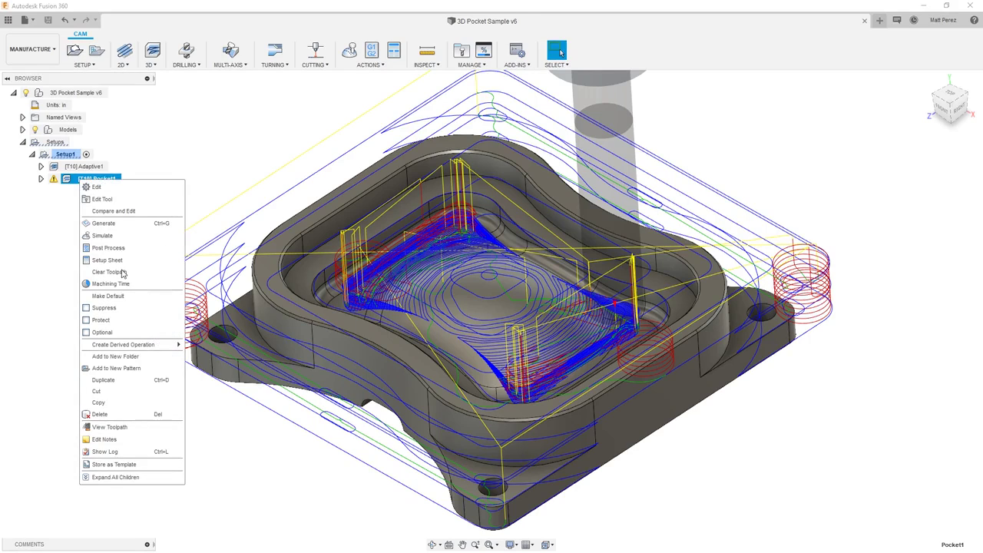
{"action": "left_click", "coordinate": [122, 415]}
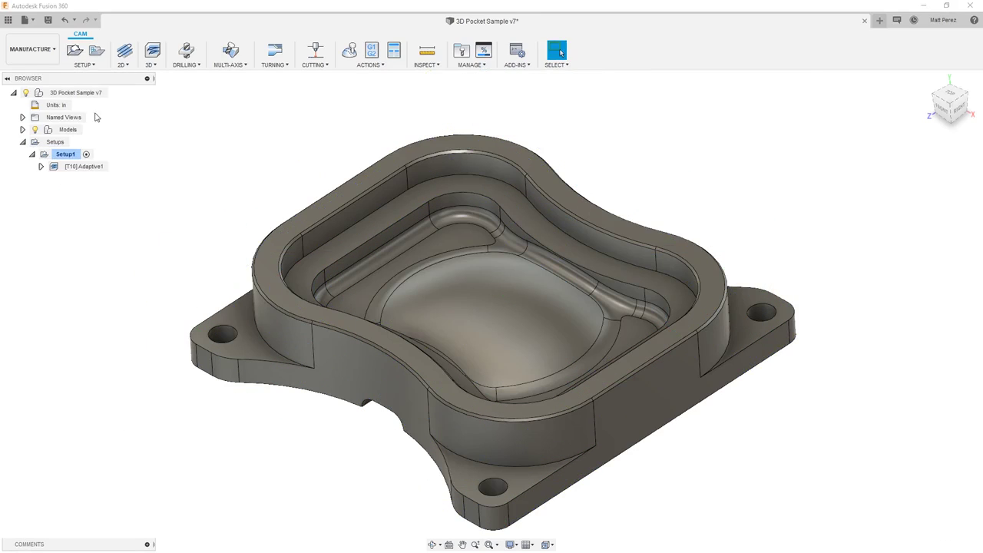
Save the design as version 7 with the default description
{"action": "left_click", "coordinate": [47, 20]}
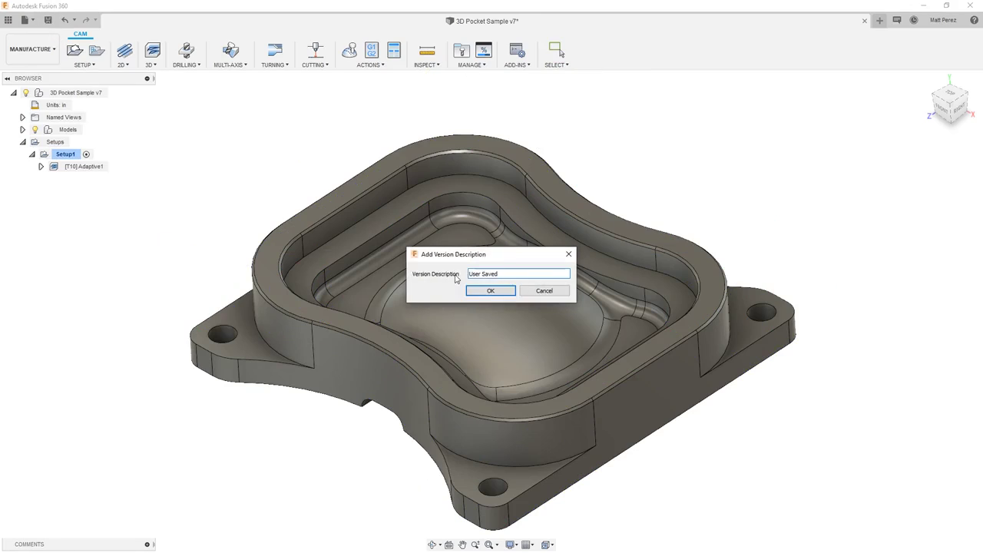
{"action": "left_click", "coordinate": [488, 290]}
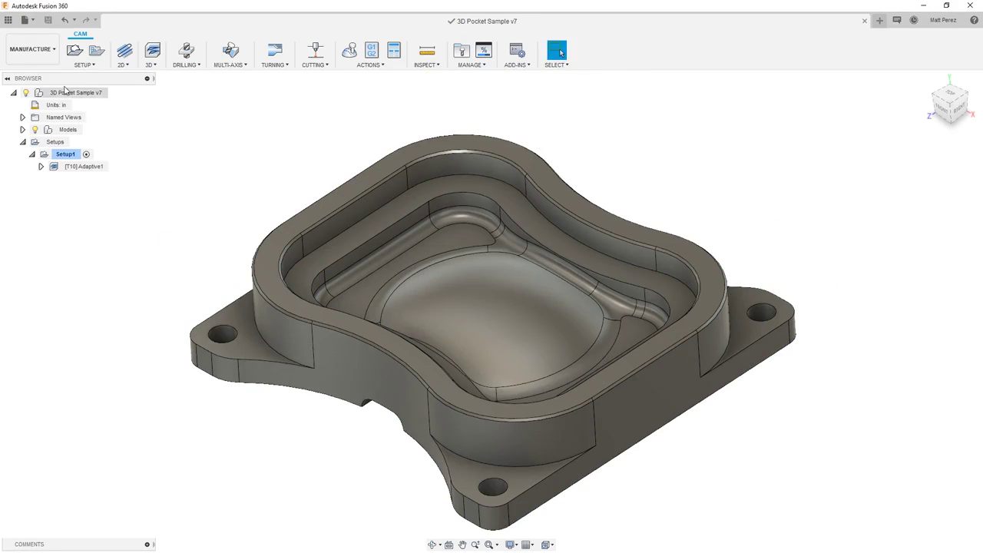
{"action": "left_click", "coordinate": [8, 20]}
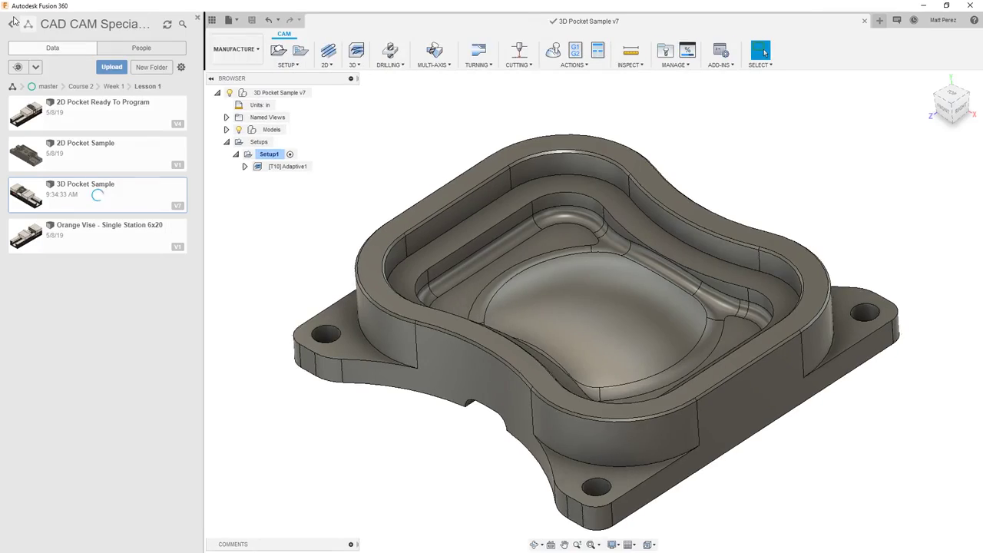
Review 3D Pocket Sample's version history, now at v8, then close the data panel and return to the home view
{"action": "left_click", "coordinate": [177, 206]}
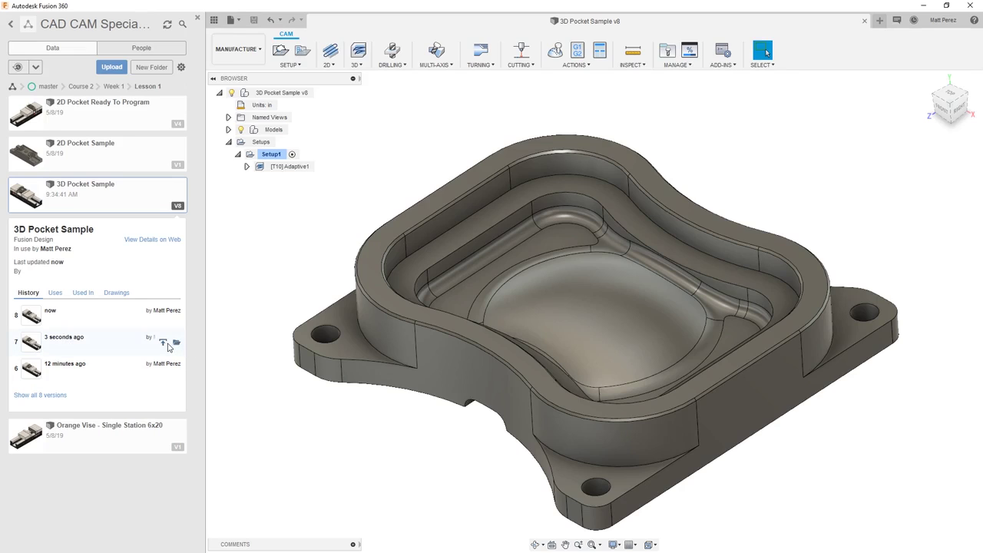
{"action": "left_click", "coordinate": [215, 21]}
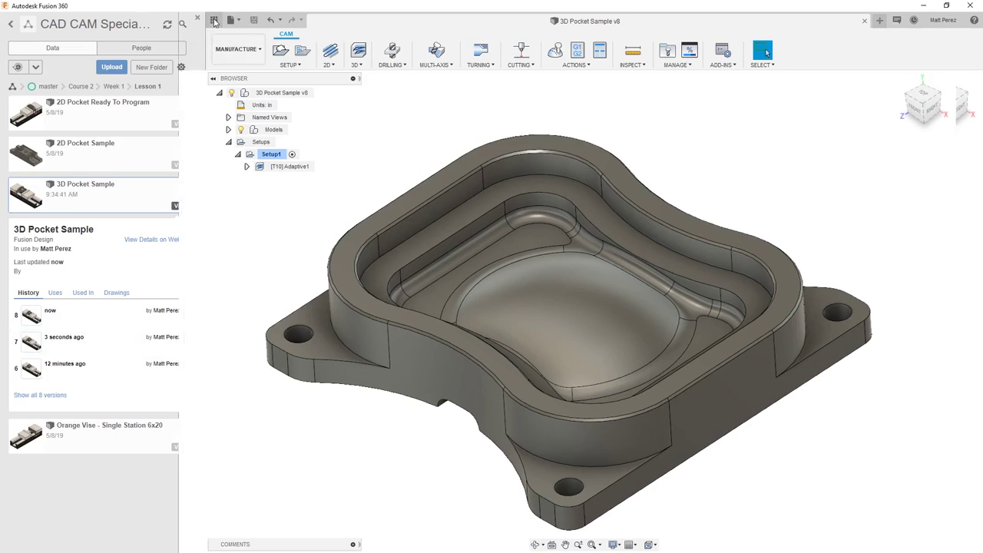
{"action": "left_click", "coordinate": [927, 80]}
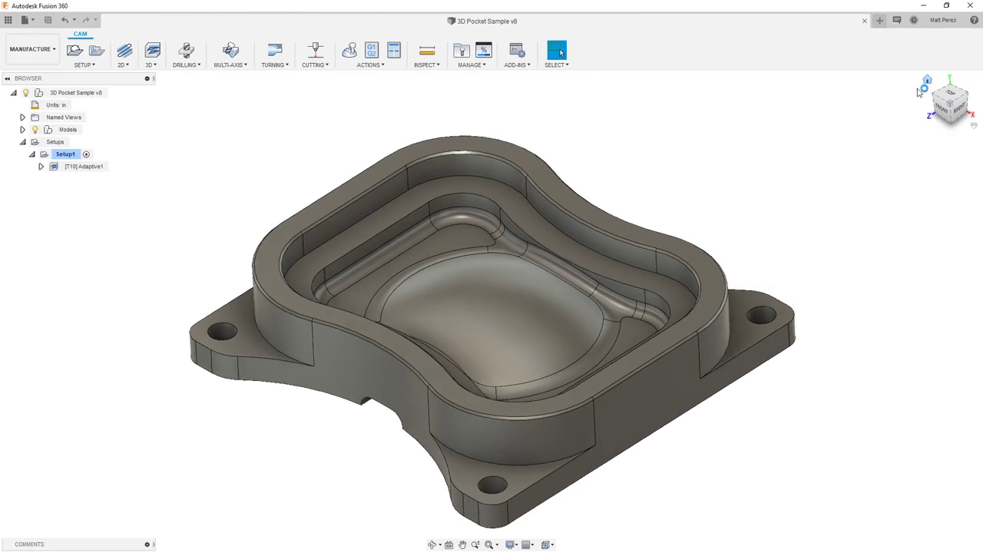